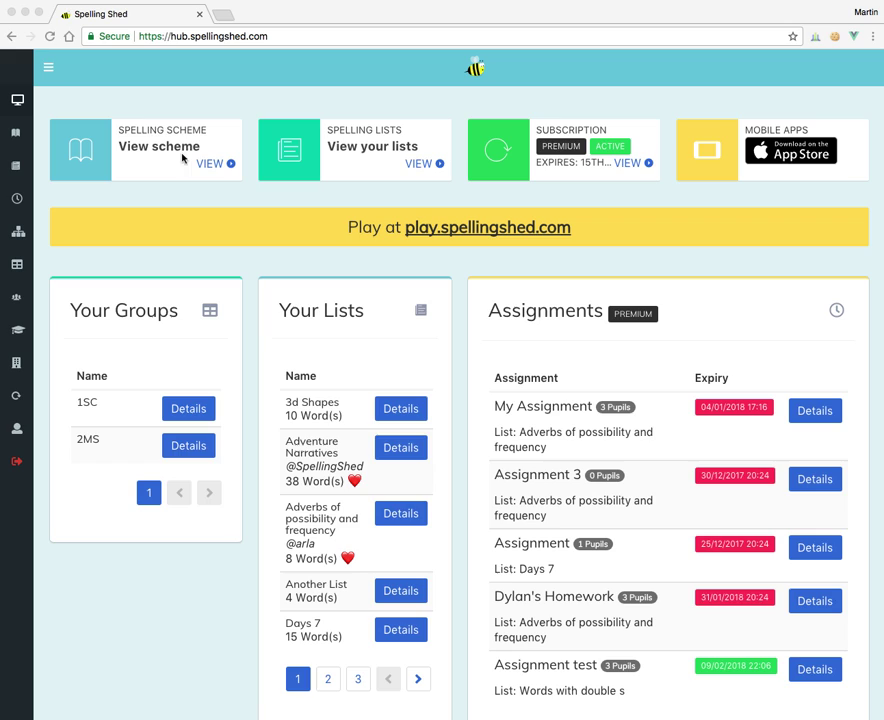
Expand the navigation sidebar to show its labels, then collapse it again.
click(49, 70)
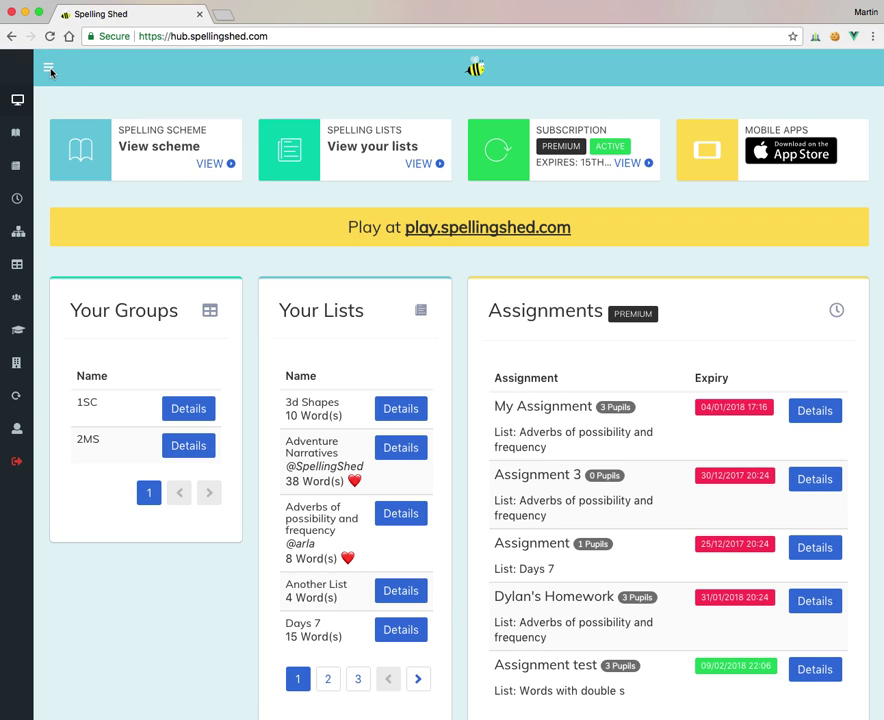
click(49, 70)
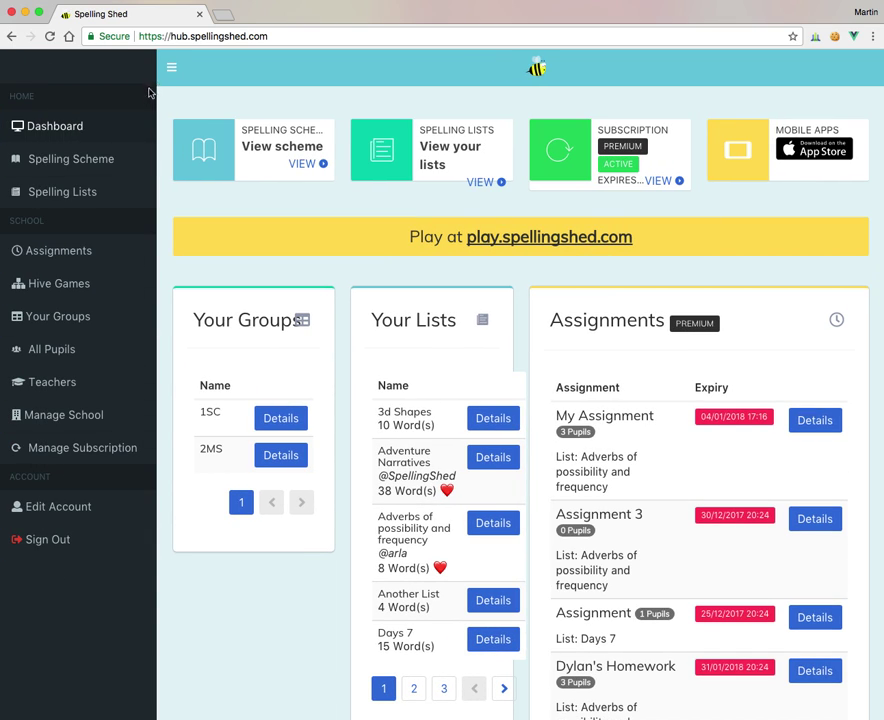
click(171, 67)
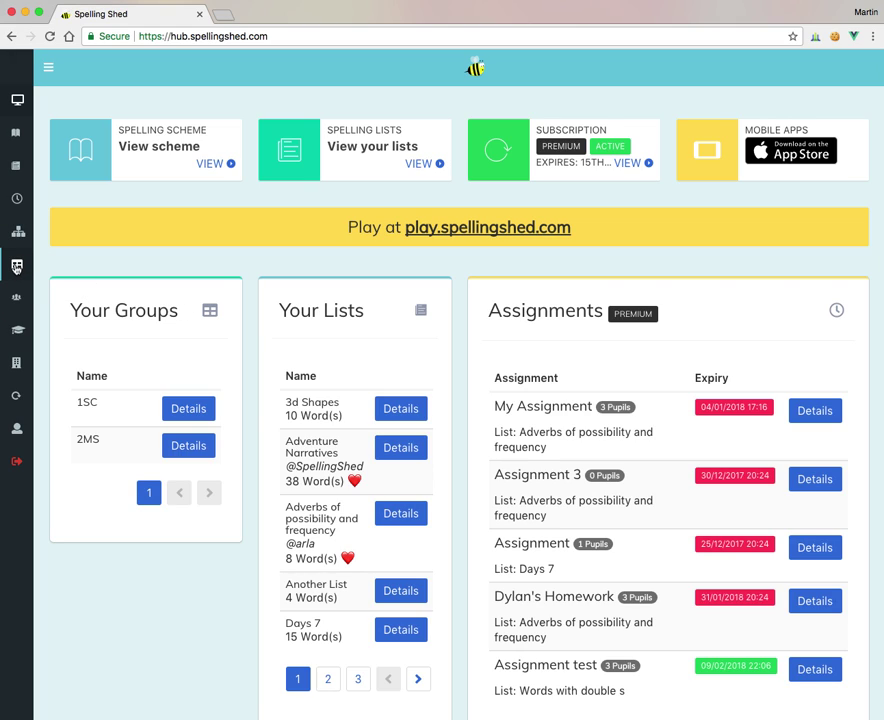
Add a pupil group named 'New Group' from the Pupil Groups list, then dismiss its row options.
click(16, 266)
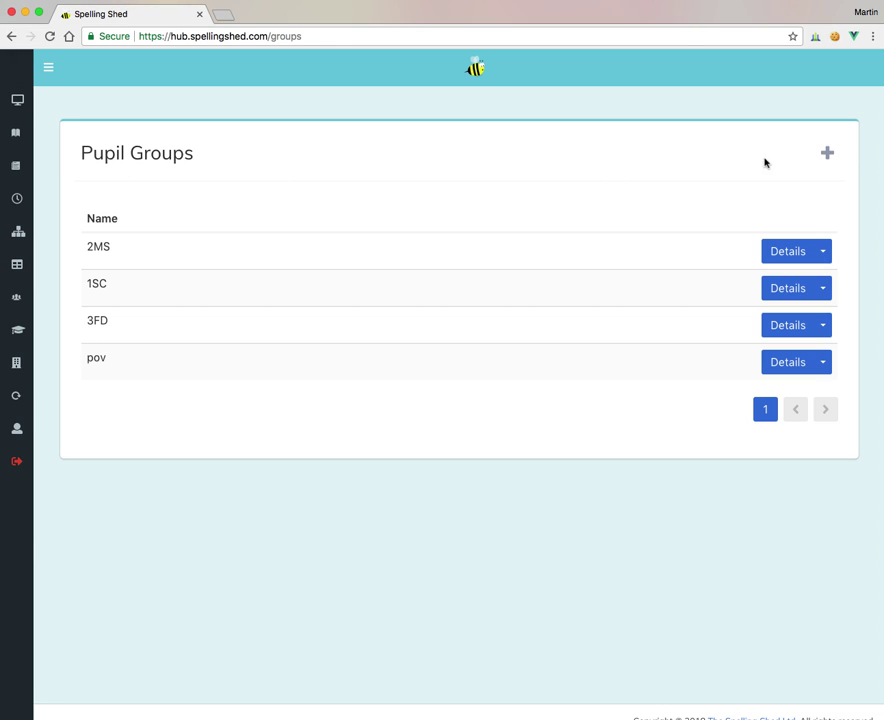
click(828, 155)
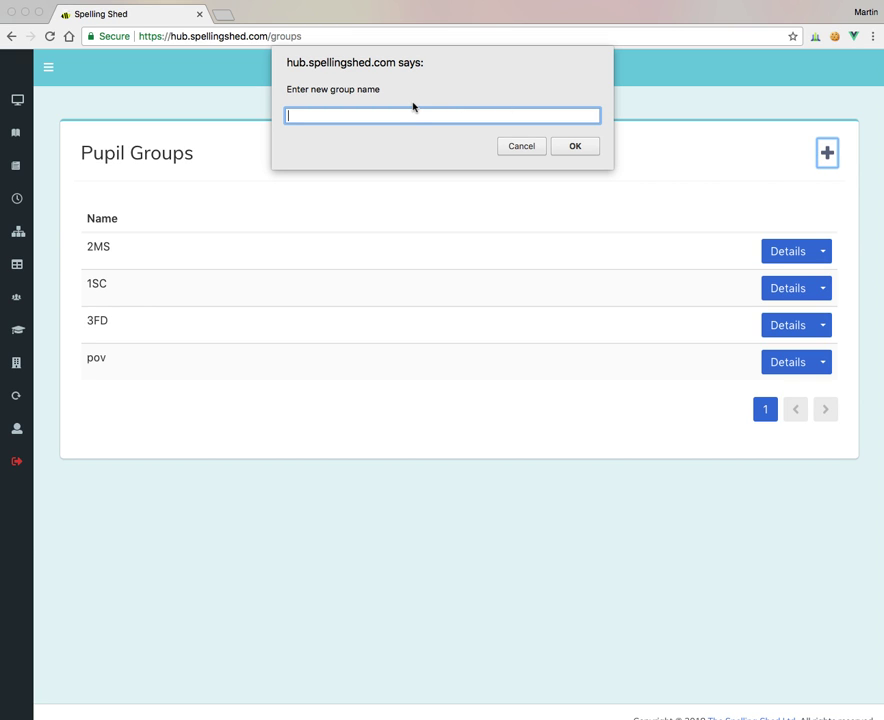
text(New Group)
click(575, 147)
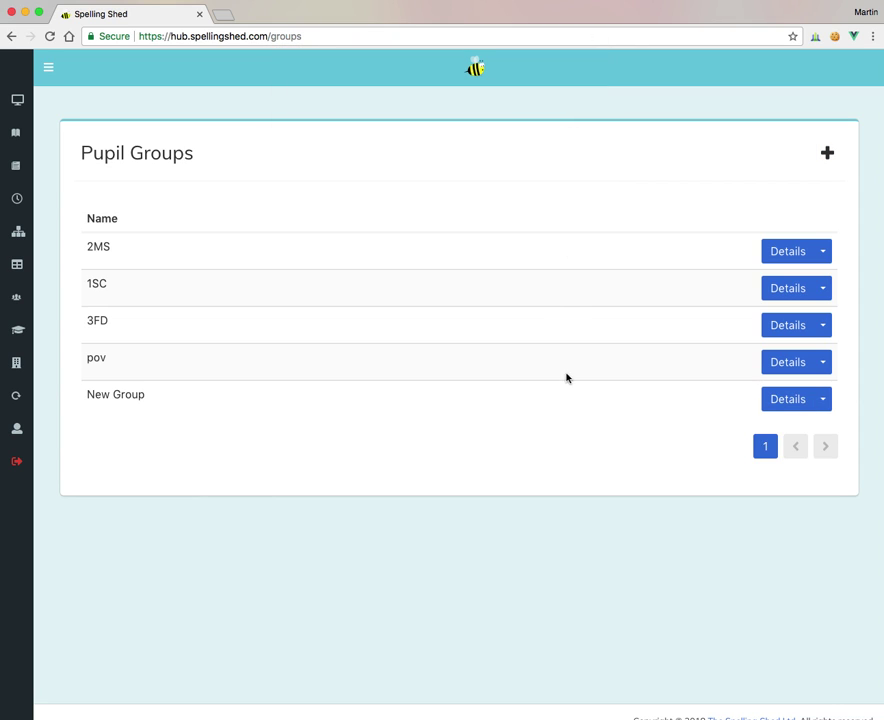
click(822, 401)
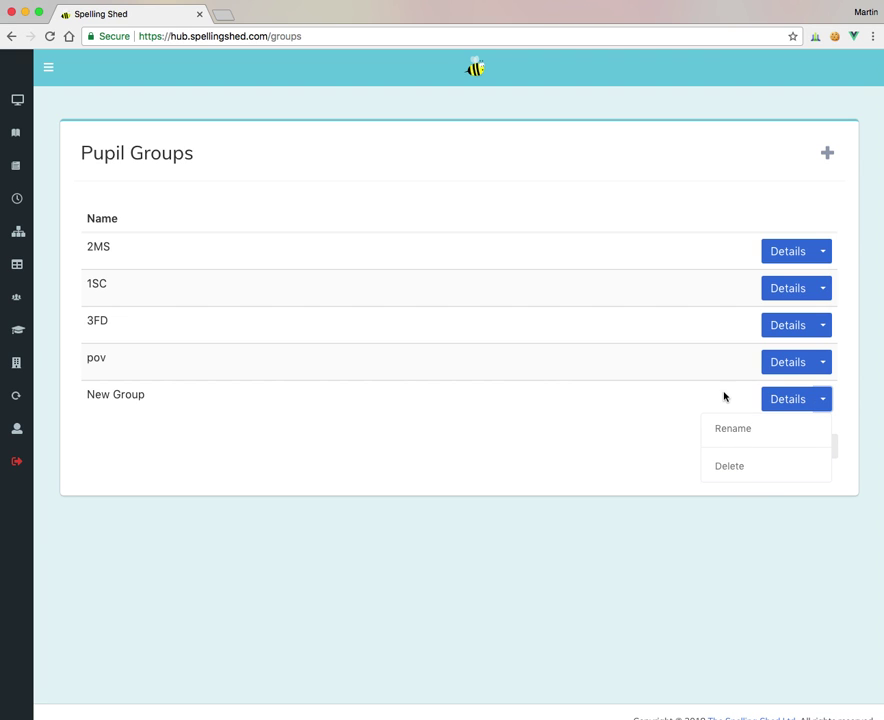
click(756, 400)
Open New Group's details and add the existing teacher account under Teachers.
click(779, 401)
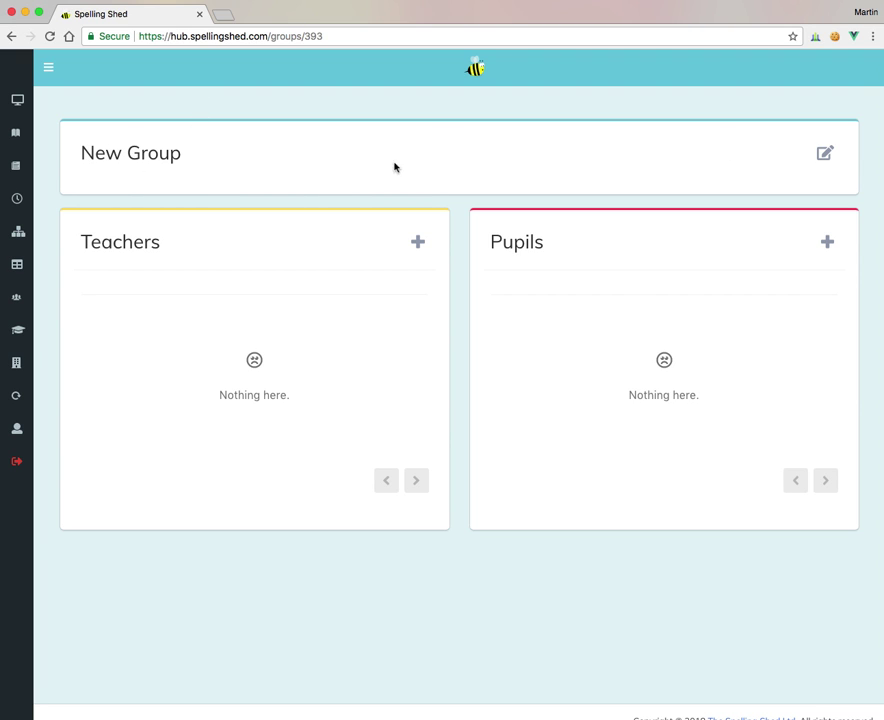
click(416, 246)
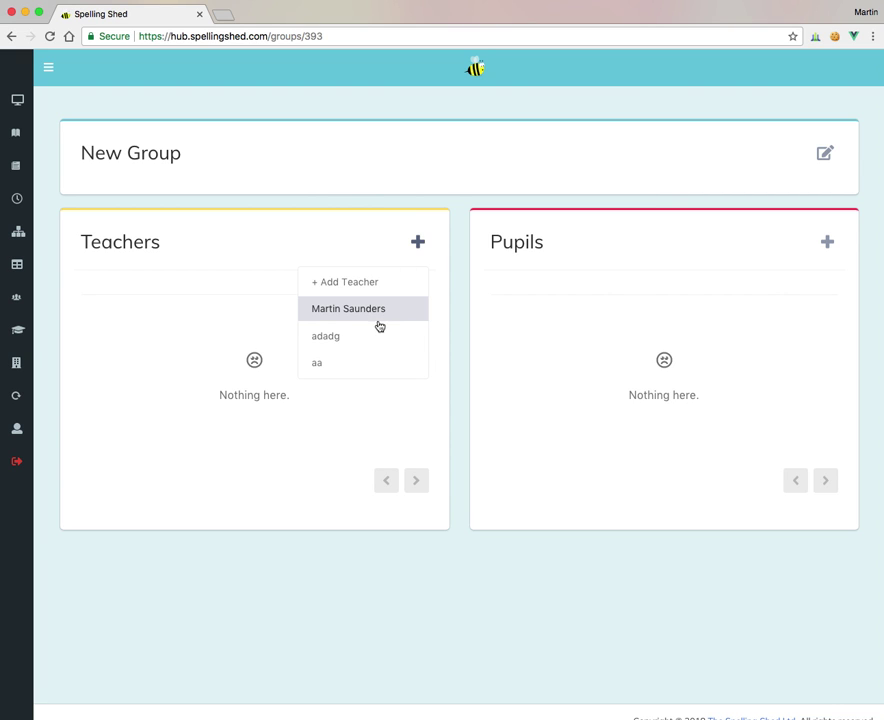
click(369, 314)
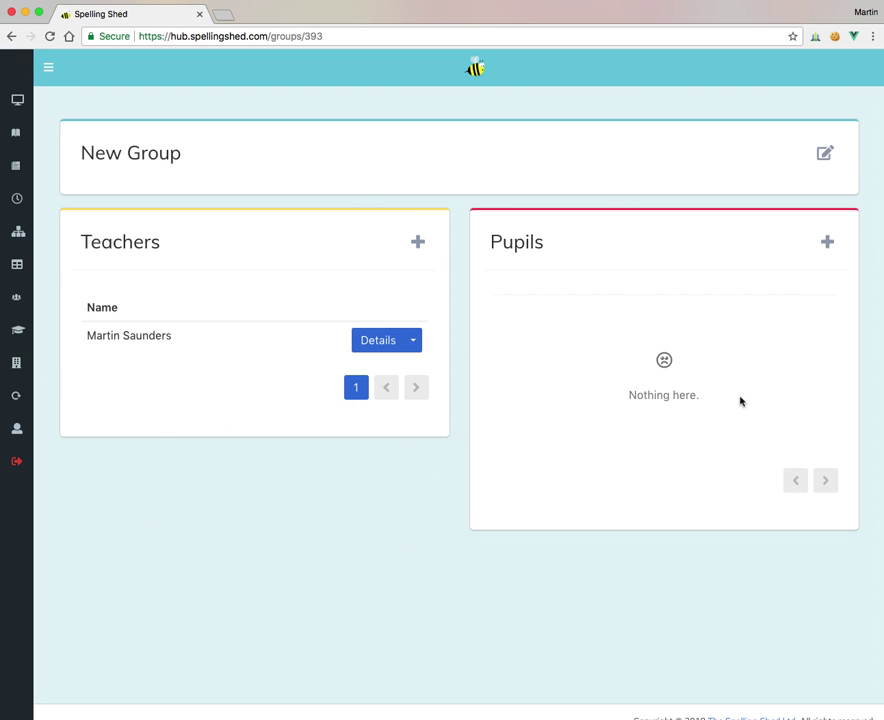
Open Add Pupils for New Group and switch to the Add Pupil form's Name field.
click(827, 243)
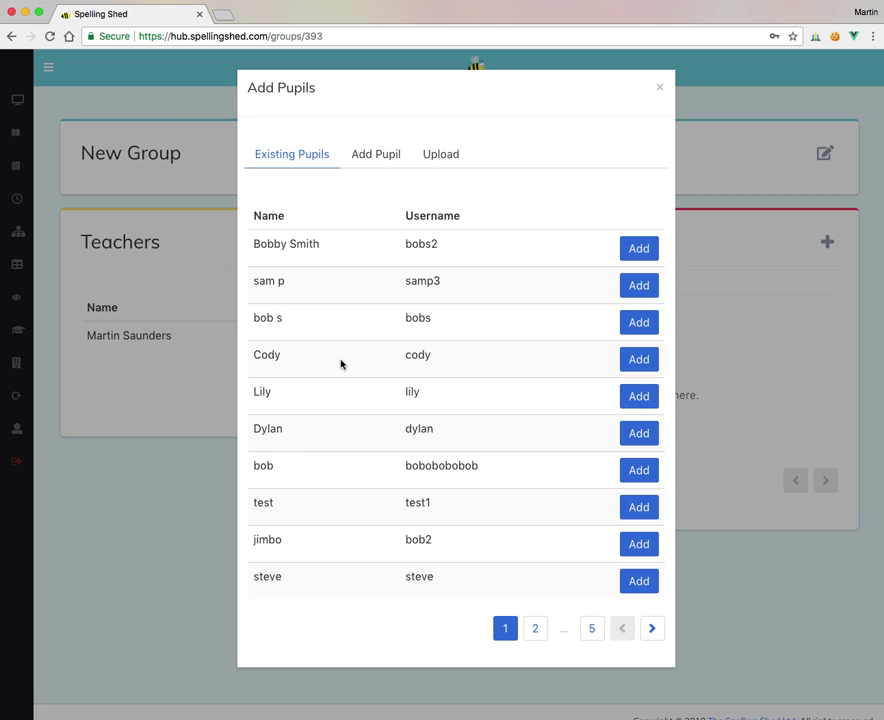
click(380, 161)
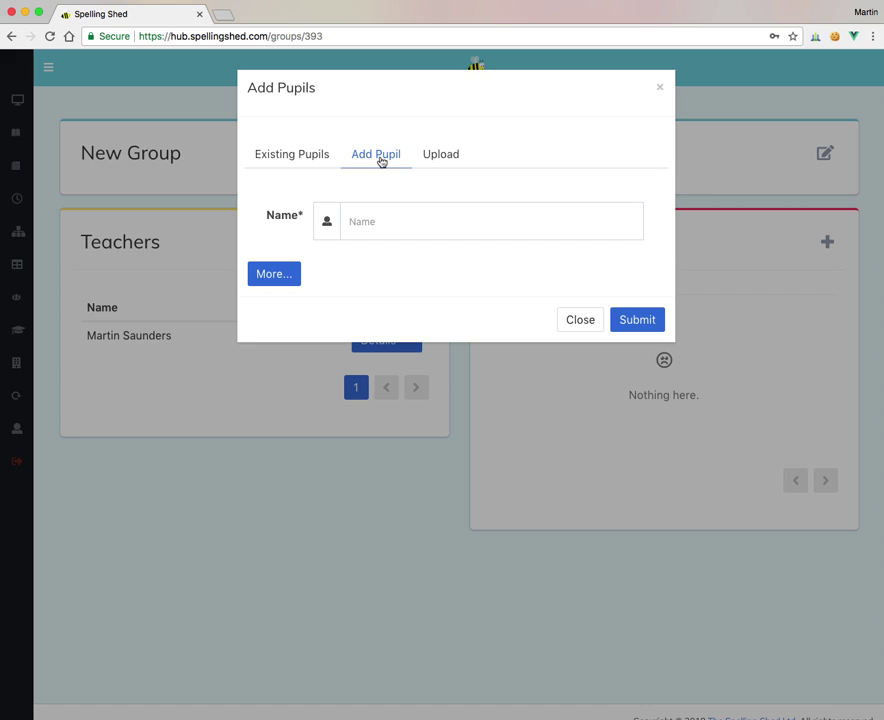
click(375, 226)
Enter only the new pupil's name, submit it to New Group, and close the dialog.
click(272, 279)
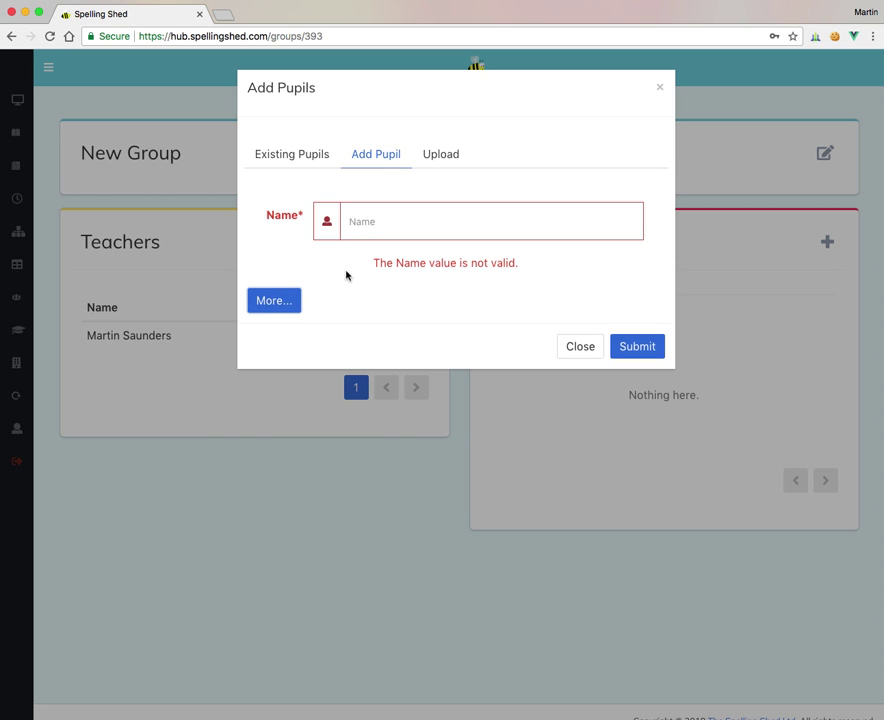
click(374, 227)
text(Bob)
click(285, 279)
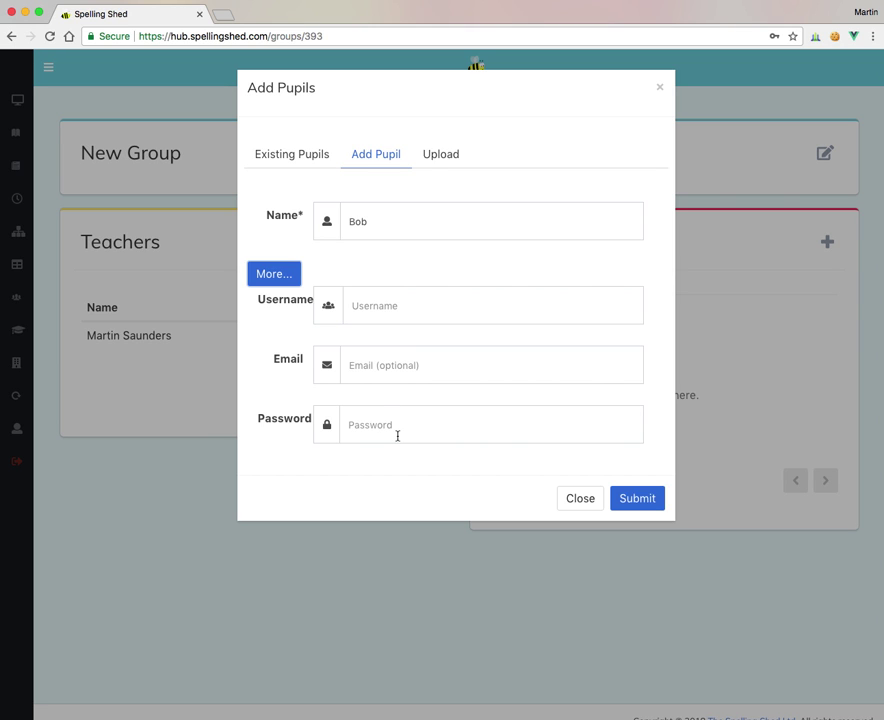
click(292, 270)
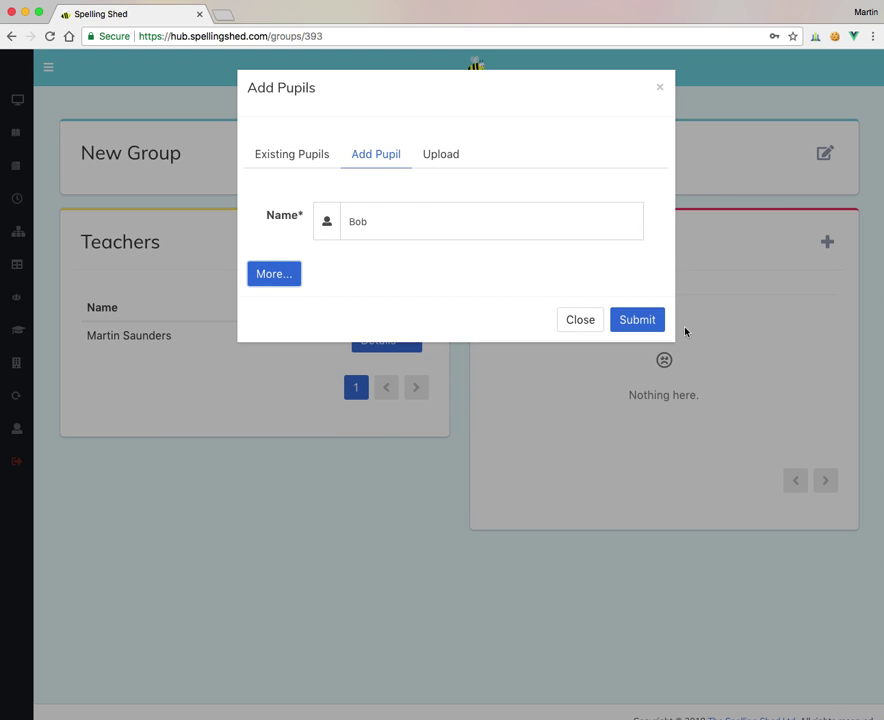
click(647, 325)
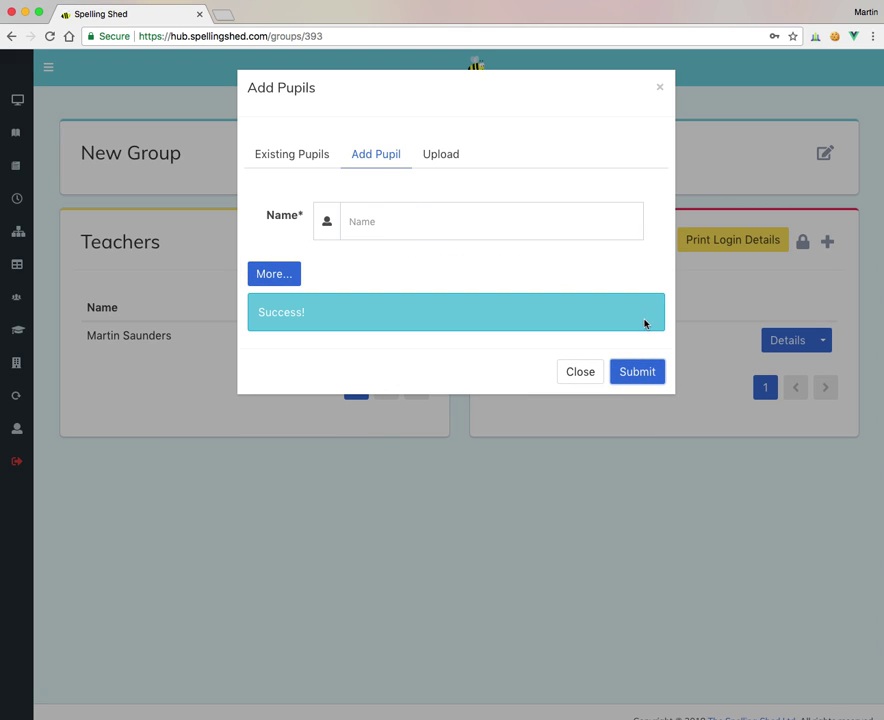
click(659, 87)
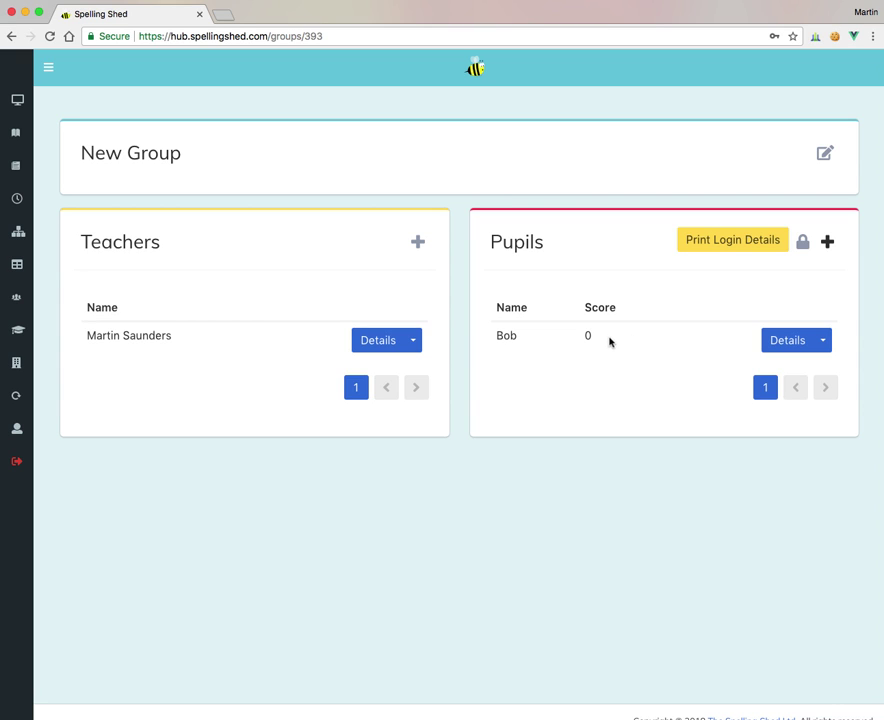
click(722, 244)
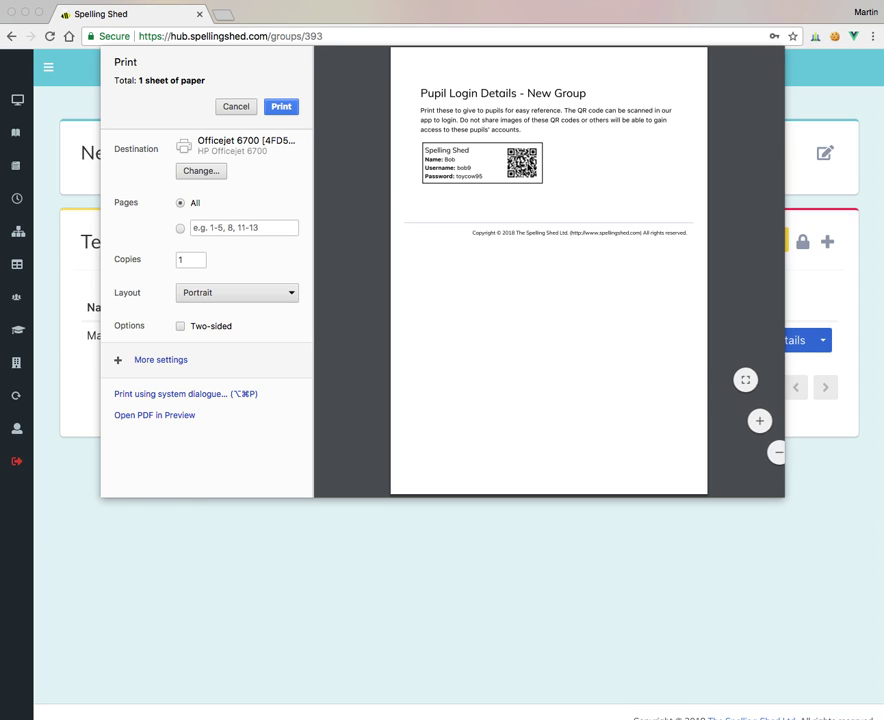
click(236, 107)
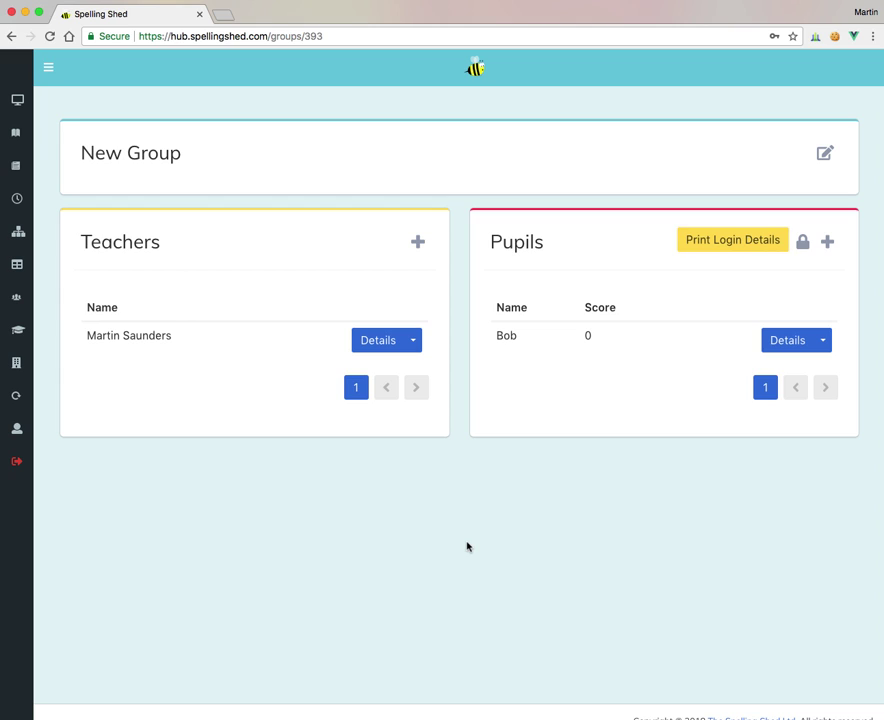
Upload pupildata.csv through Add Pupils to import three more pupils into New Group.
click(828, 243)
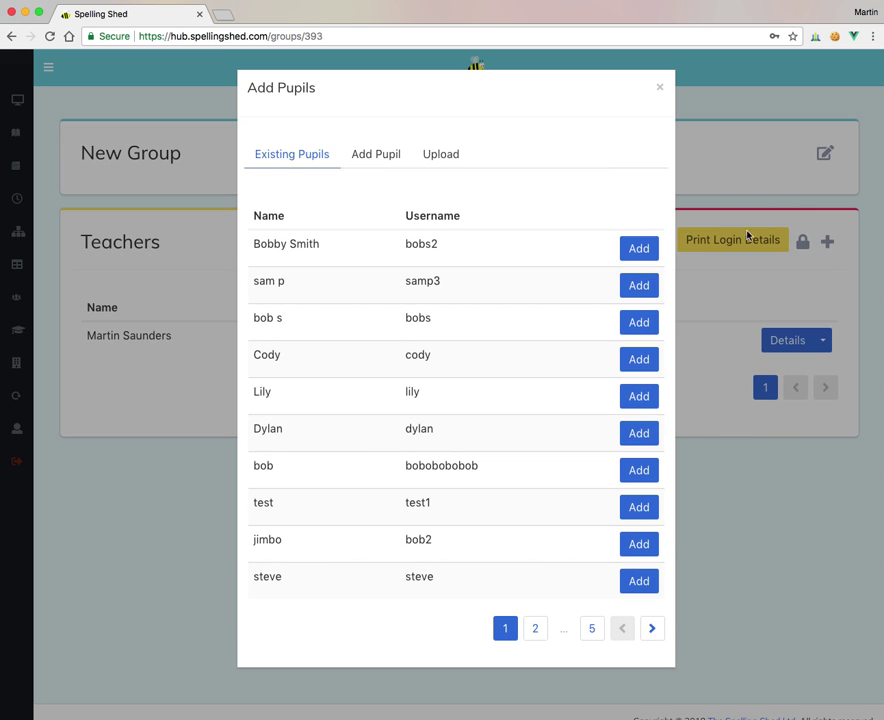
click(450, 157)
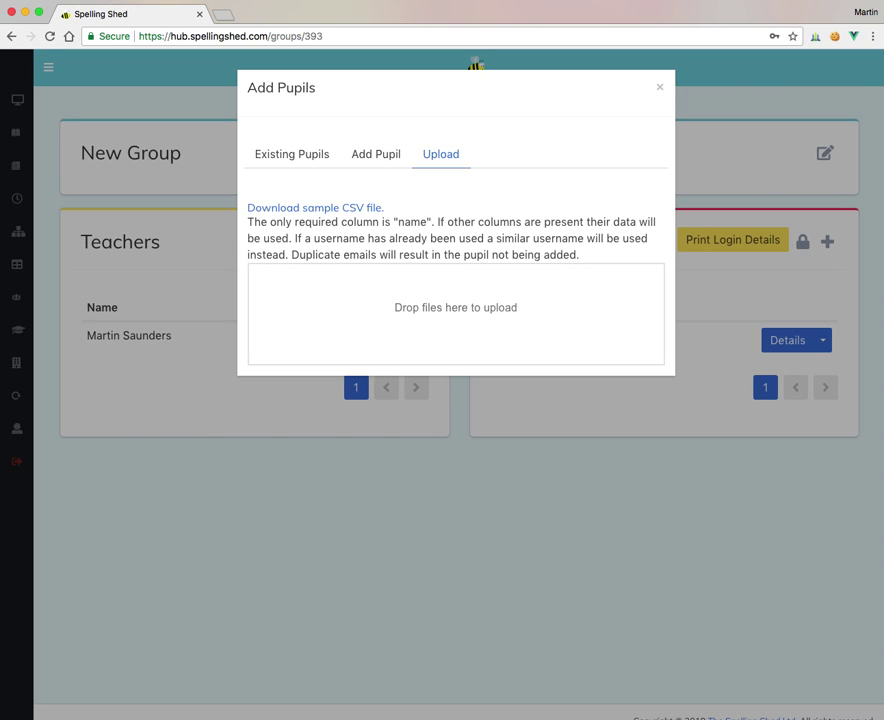
drag(250, 560, 485, 328)
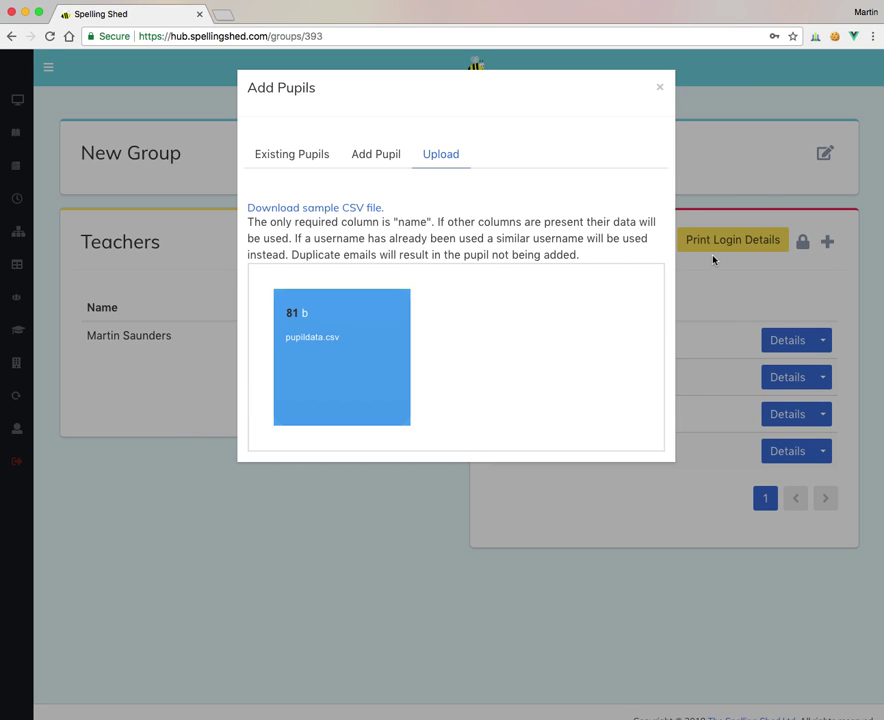
click(660, 90)
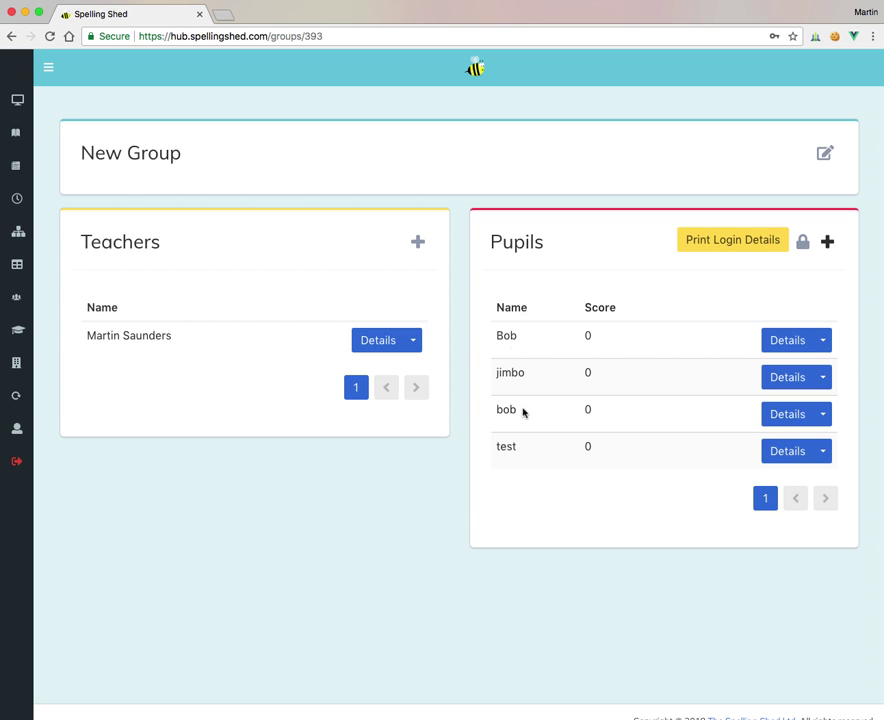
click(734, 252)
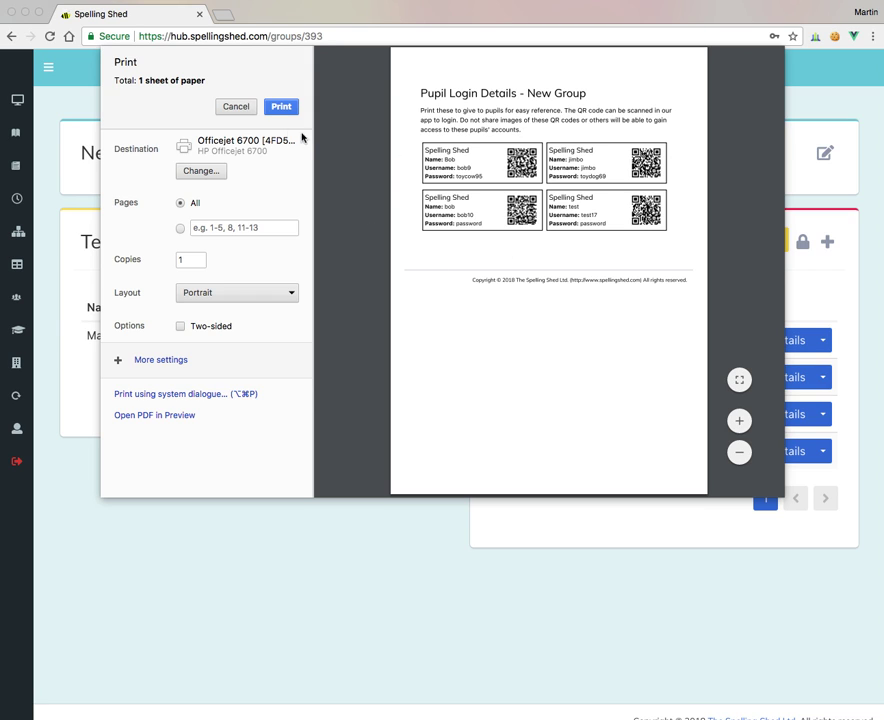
click(239, 108)
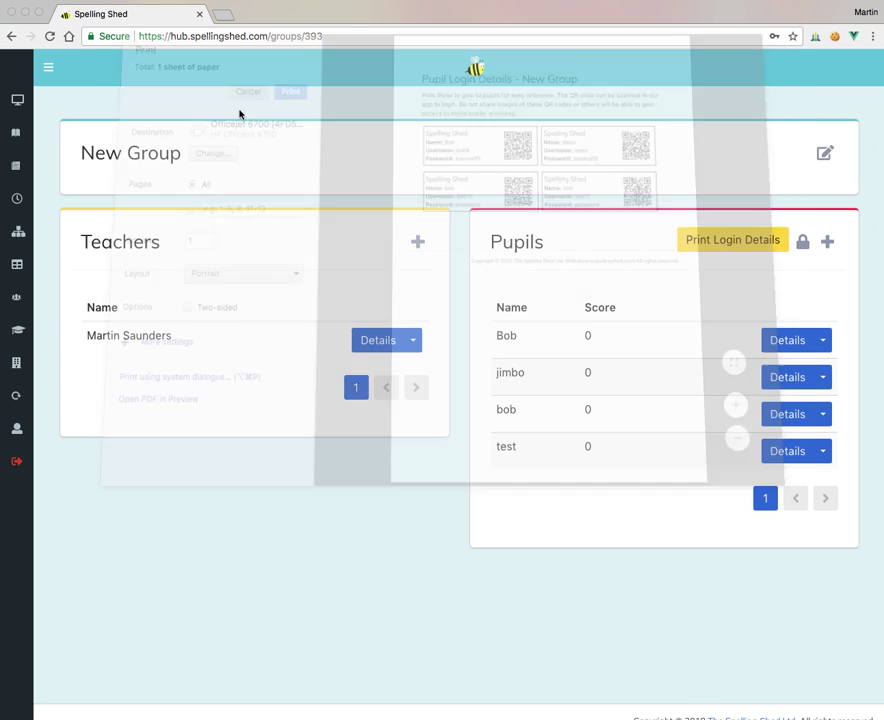